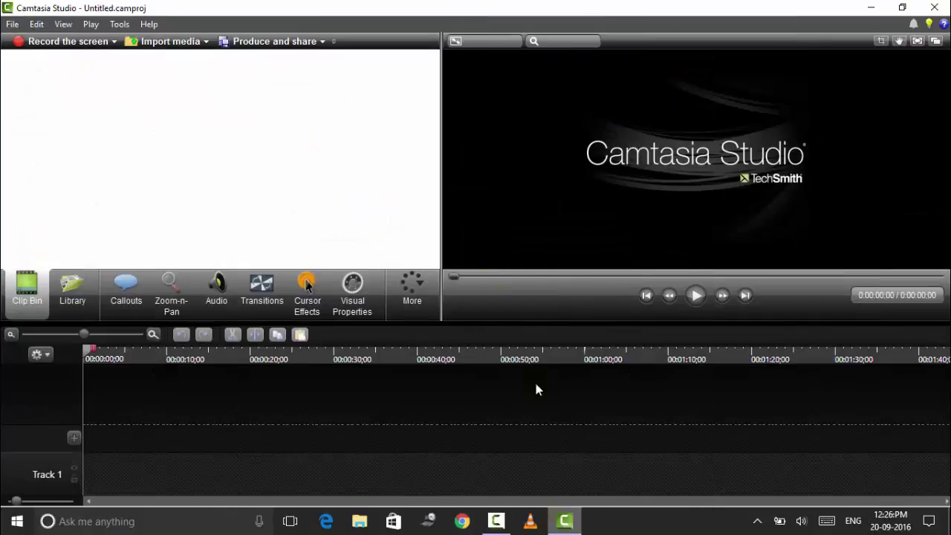
Try importing Killercats - Kaibu.mp3 into Camtasia's clip bin, then dismiss the unsupported-file error
click(871, 7)
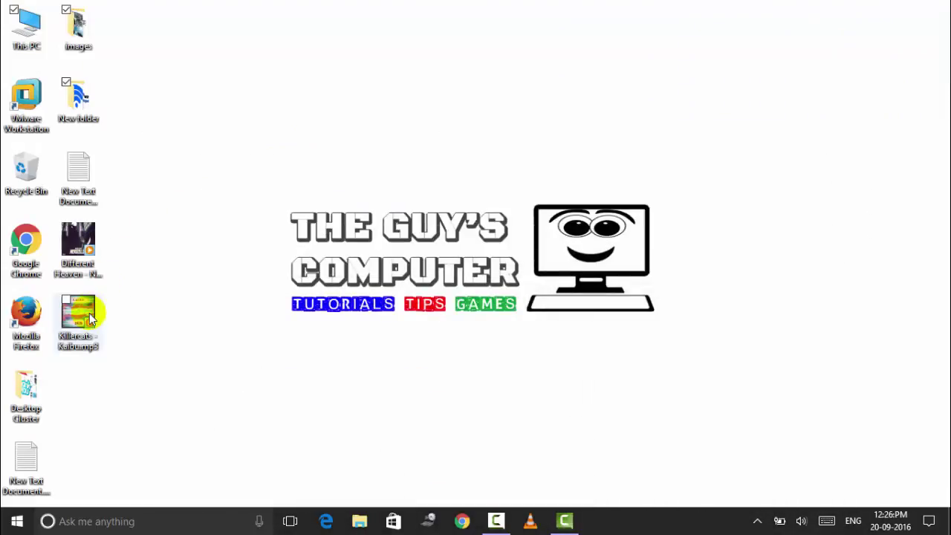
click(88, 313)
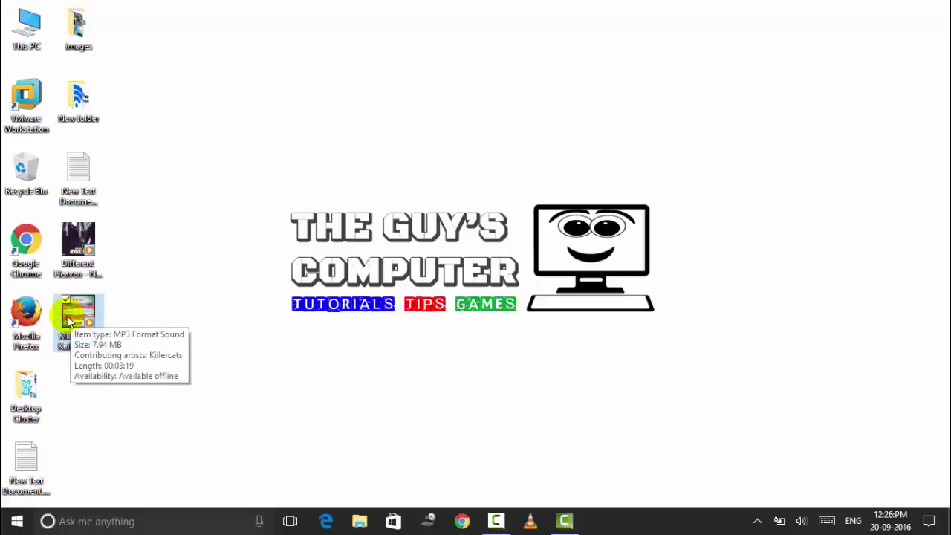
mouse_move(78, 315)
mouse_down()
mouse_move(468, 323)
mouse_move(596, 475)
mouse_move(568, 517)
mouse_move(274, 161)
mouse_up()
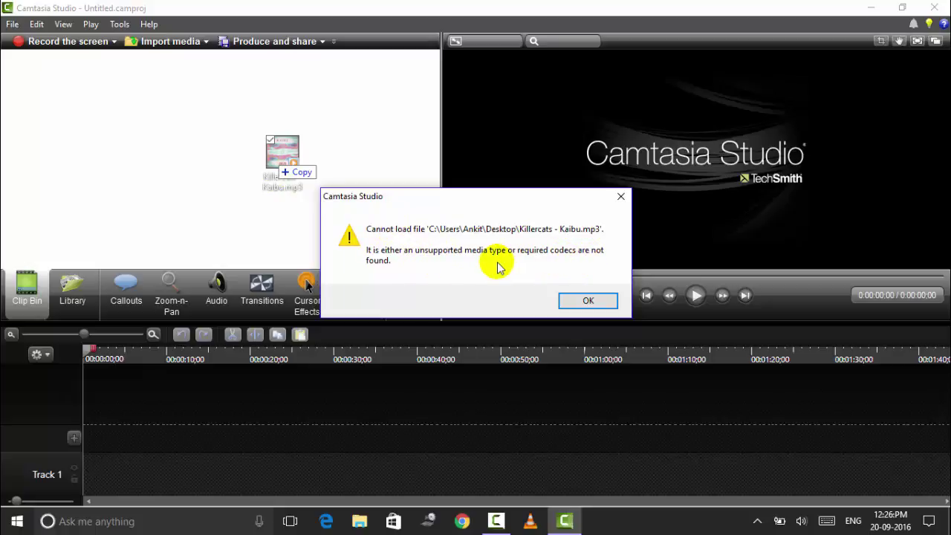
click(587, 301)
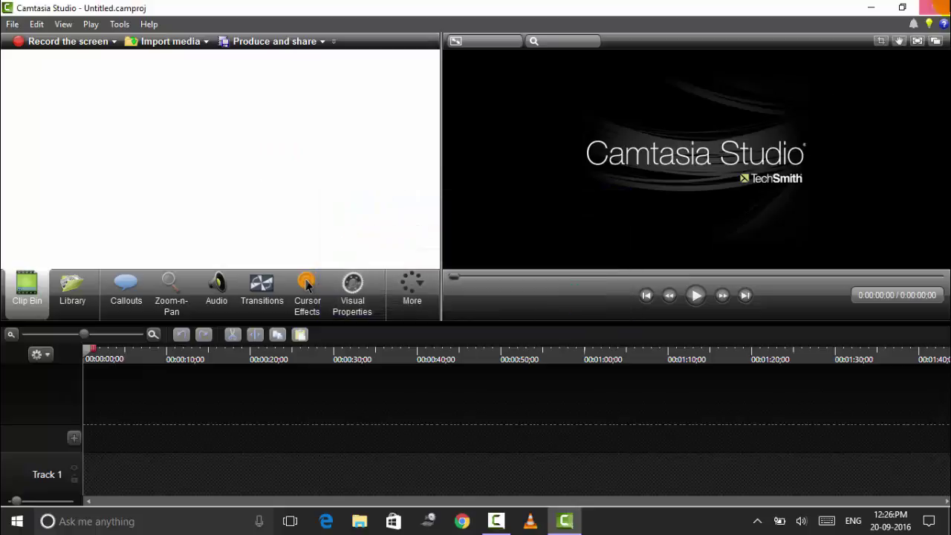
In VLC's Convert / Save dialog, add Killercats - Kaibu.mp3 from the Desktop as the source
click(870, 7)
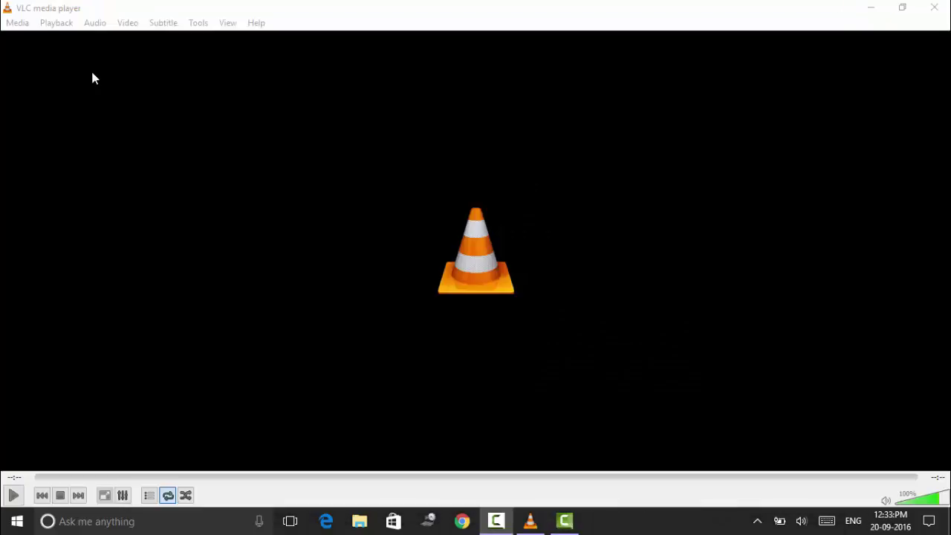
click(13, 26)
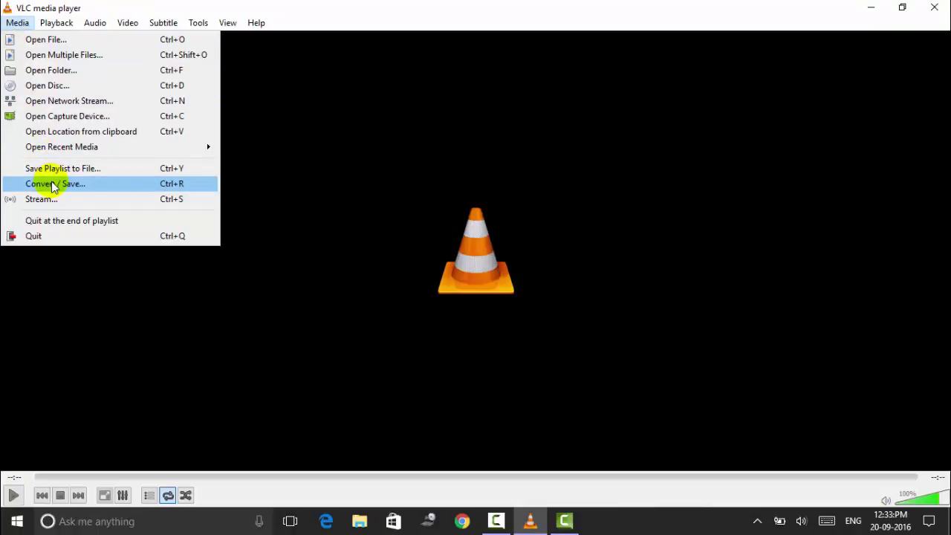
click(77, 186)
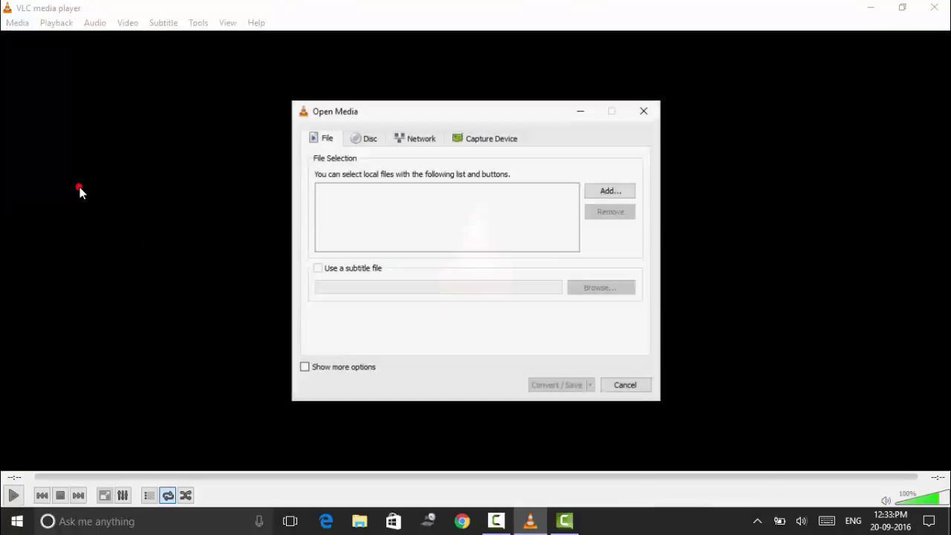
click(587, 192)
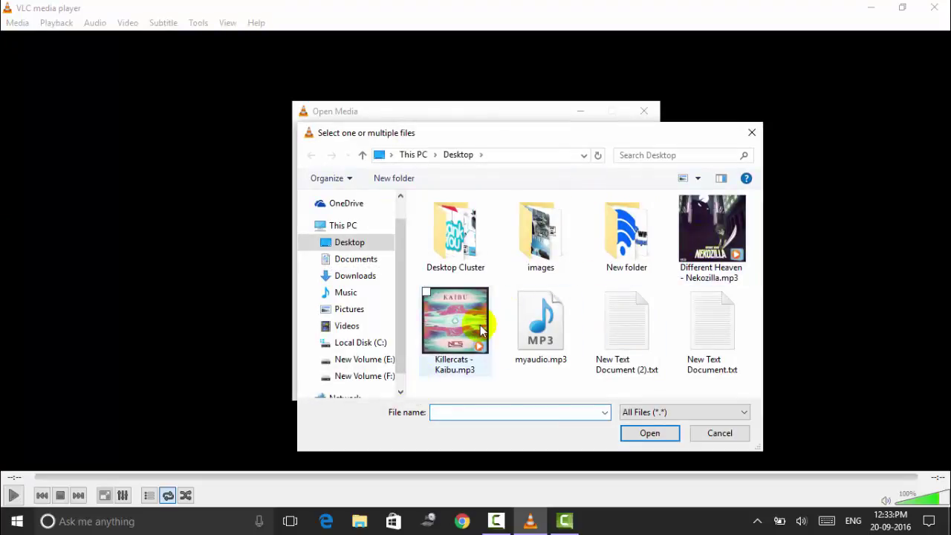
click(481, 329)
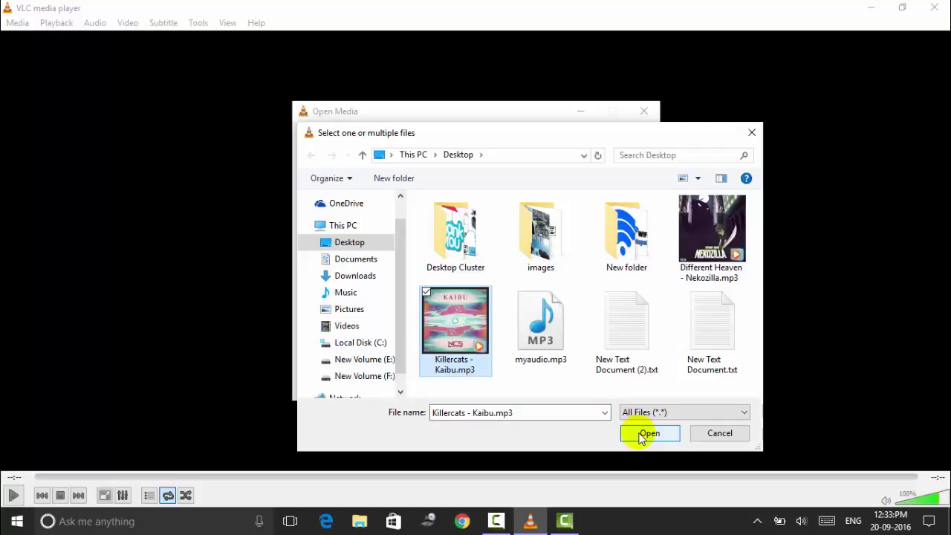
click(640, 435)
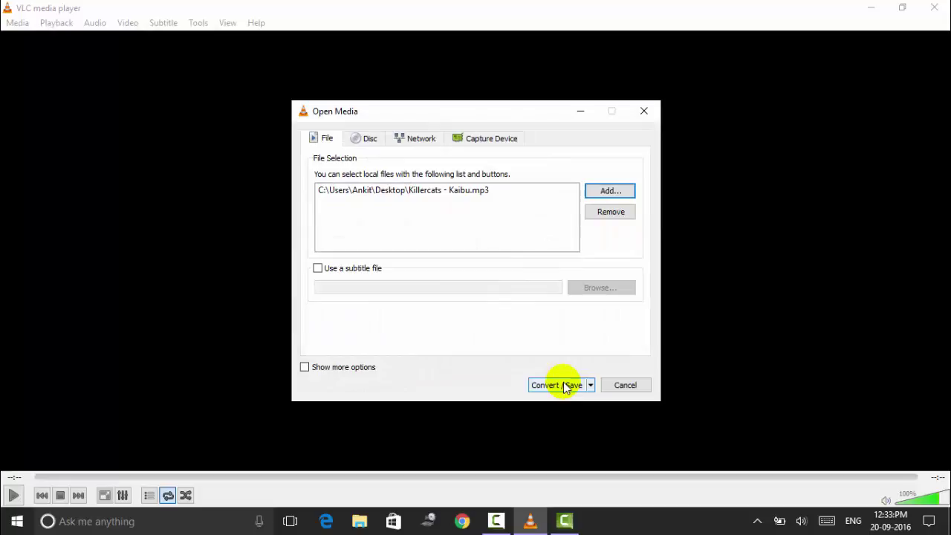
Choose the Audio - MP3 conversion profile, review its audio codec settings, and save it
click(564, 386)
click(526, 282)
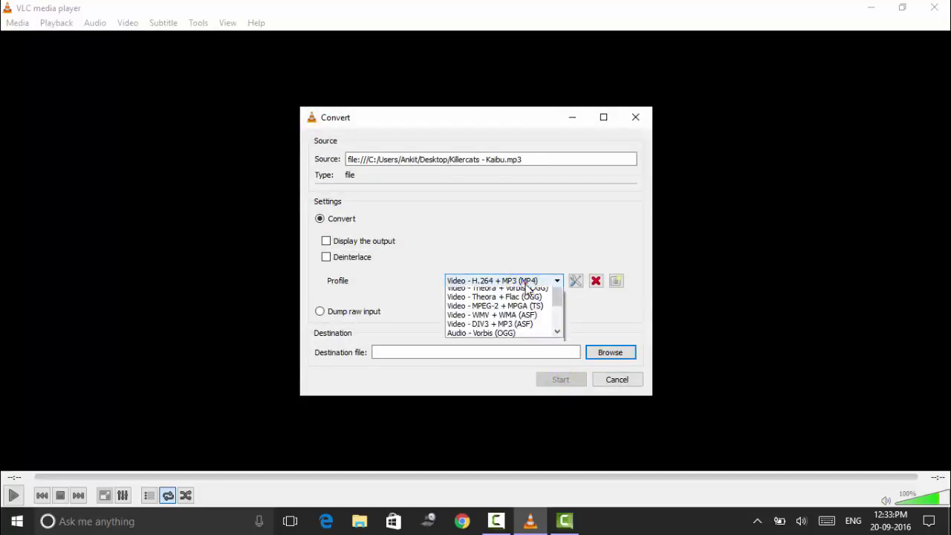
drag(555, 312, 561, 338)
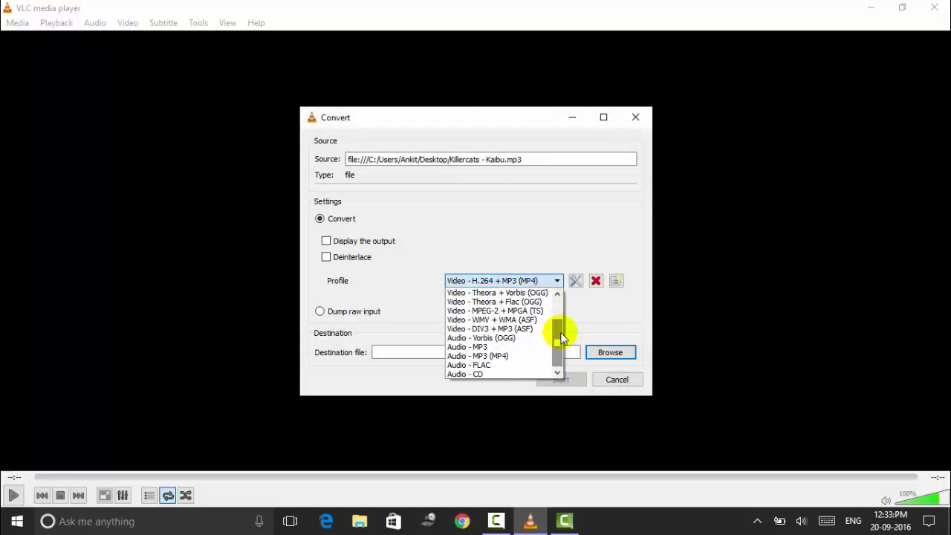
click(507, 346)
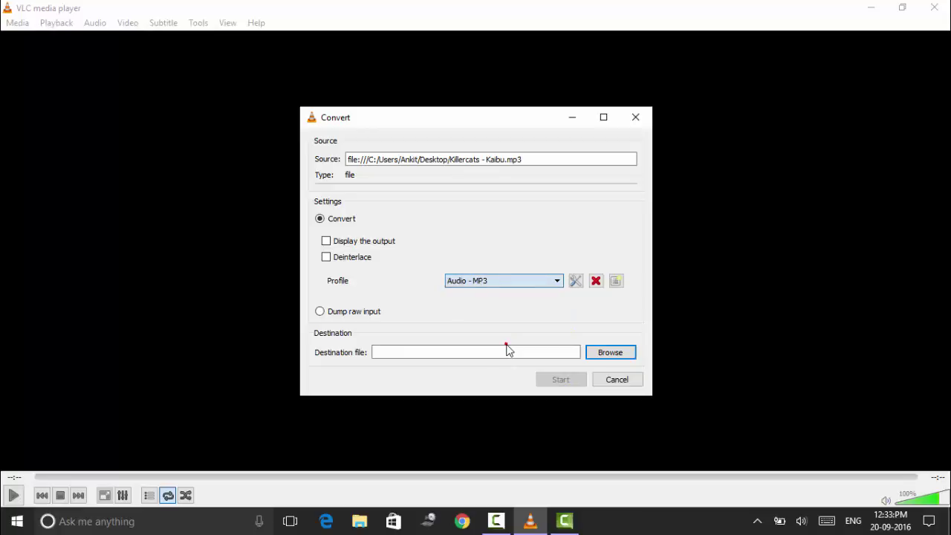
click(576, 286)
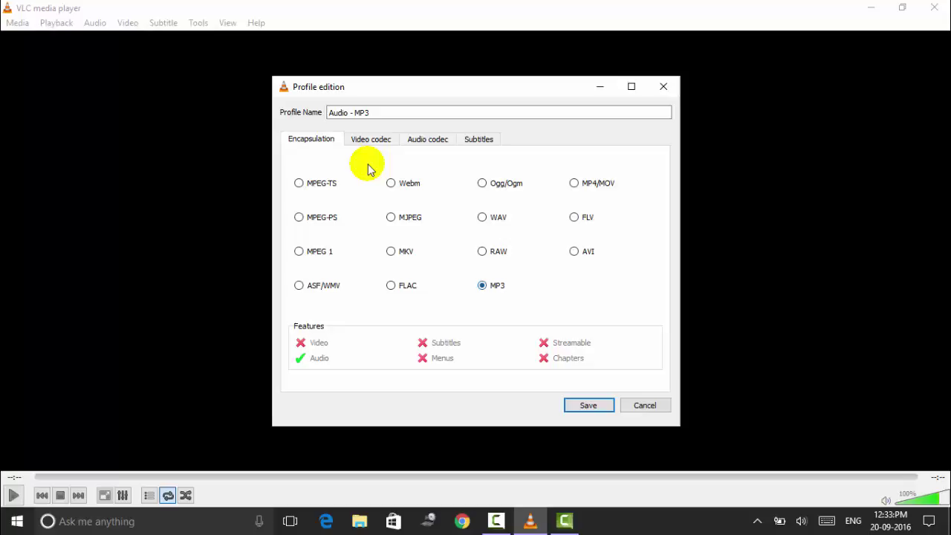
click(417, 146)
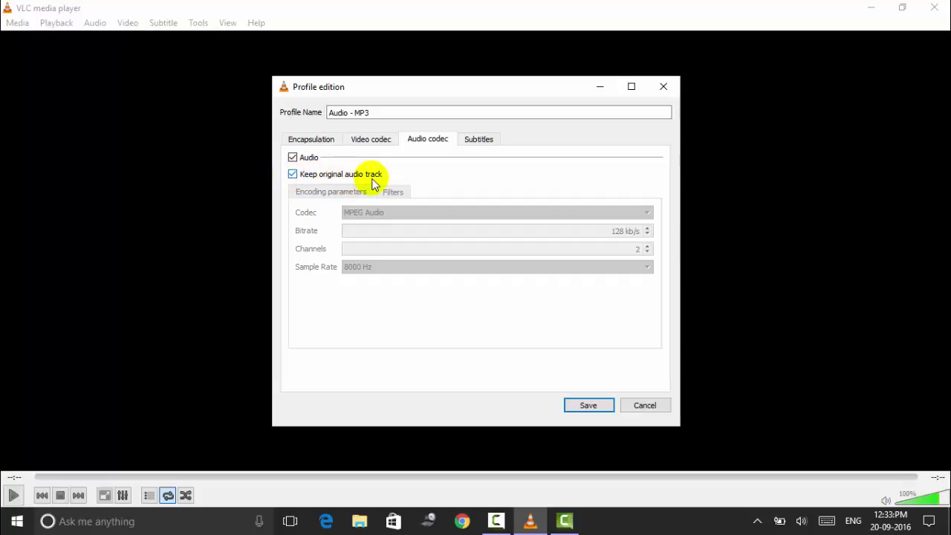
click(587, 405)
Set the destination to audio.mp3 on the Desktop and start the conversion
click(604, 352)
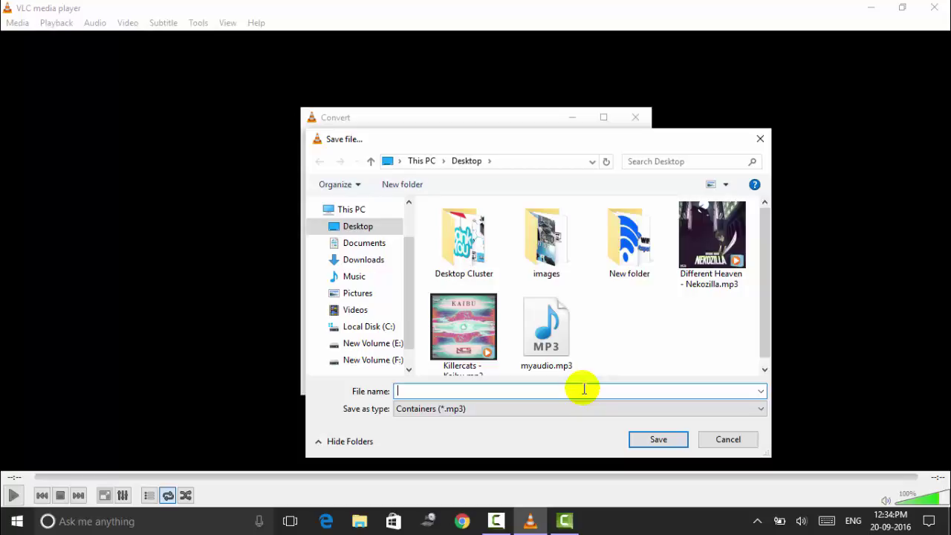
text(audio)
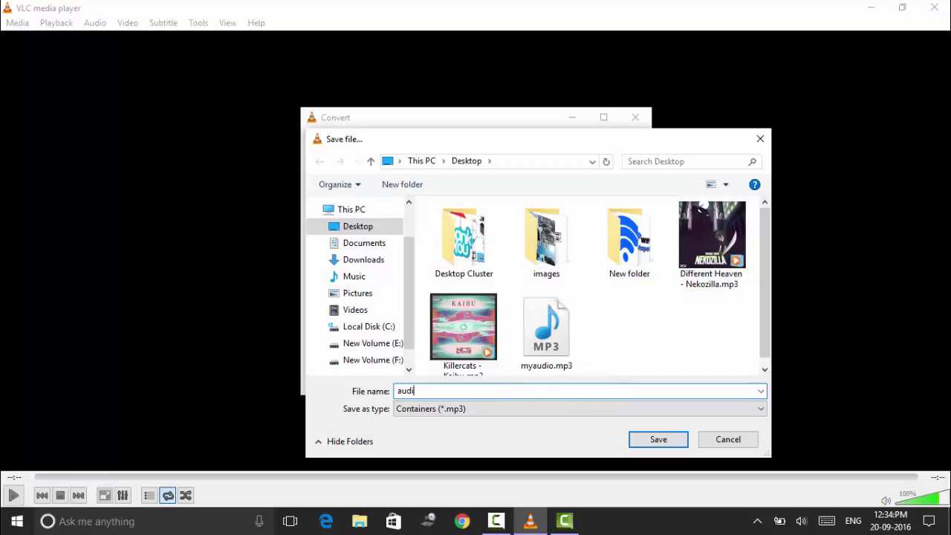
click(659, 438)
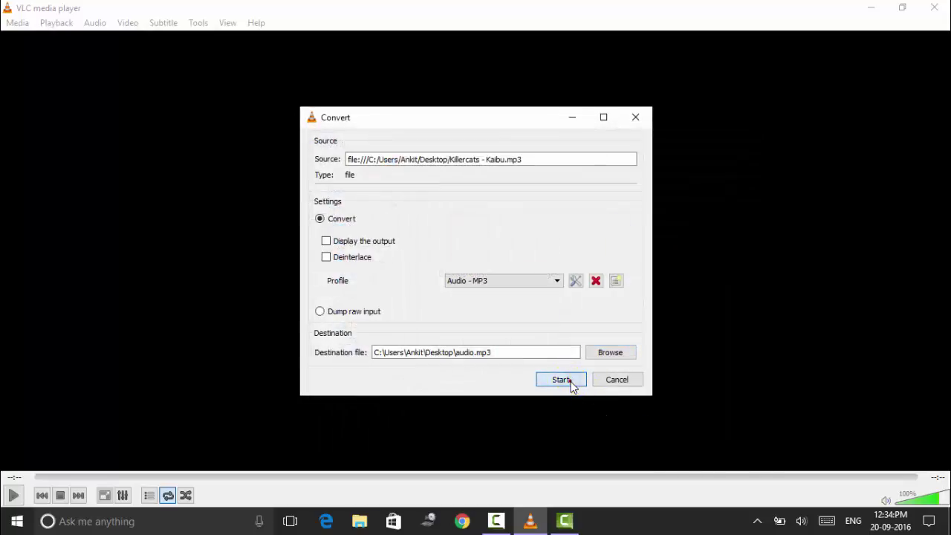
click(570, 383)
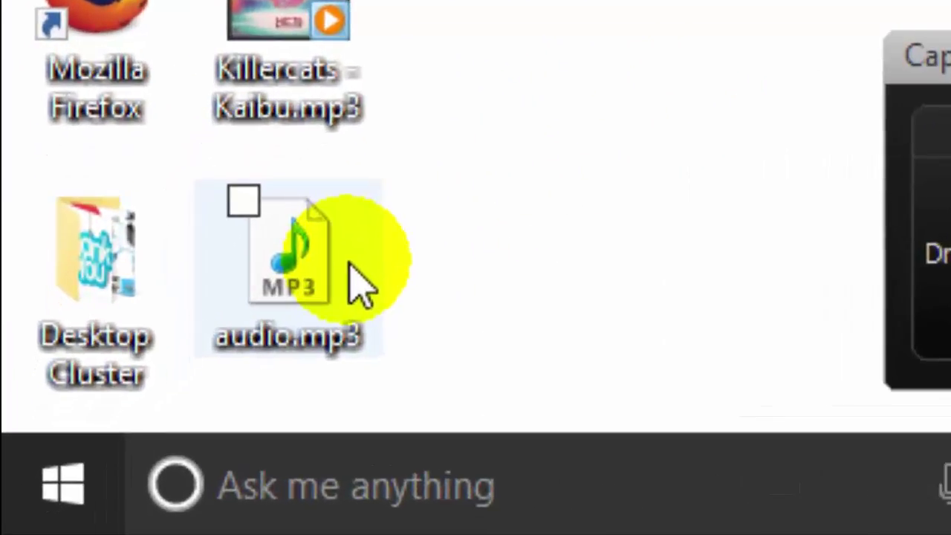
Check audio.mp3's properties show a 7.60 MB MP3, then drag it over to Camtasia Studio
click(94, 460)
right_click(348, 261)
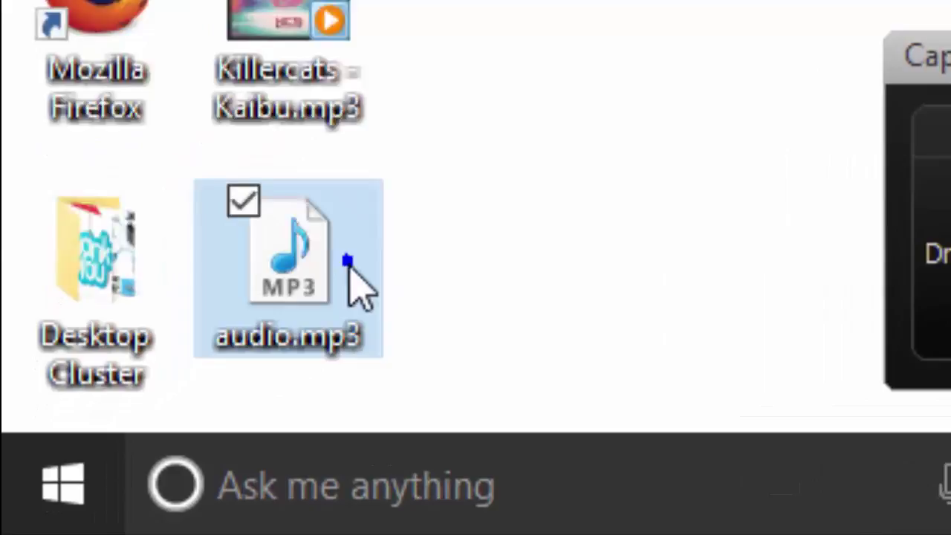
click(346, 236)
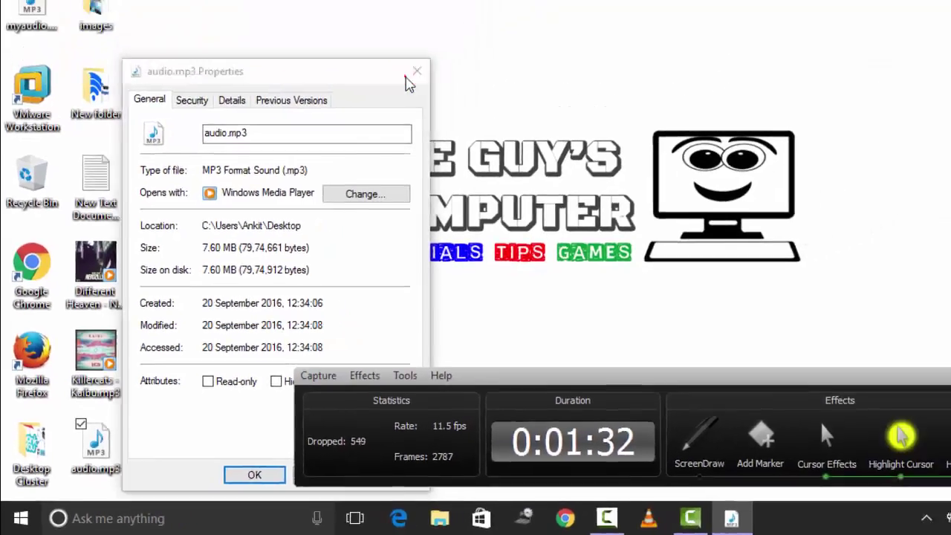
click(416, 71)
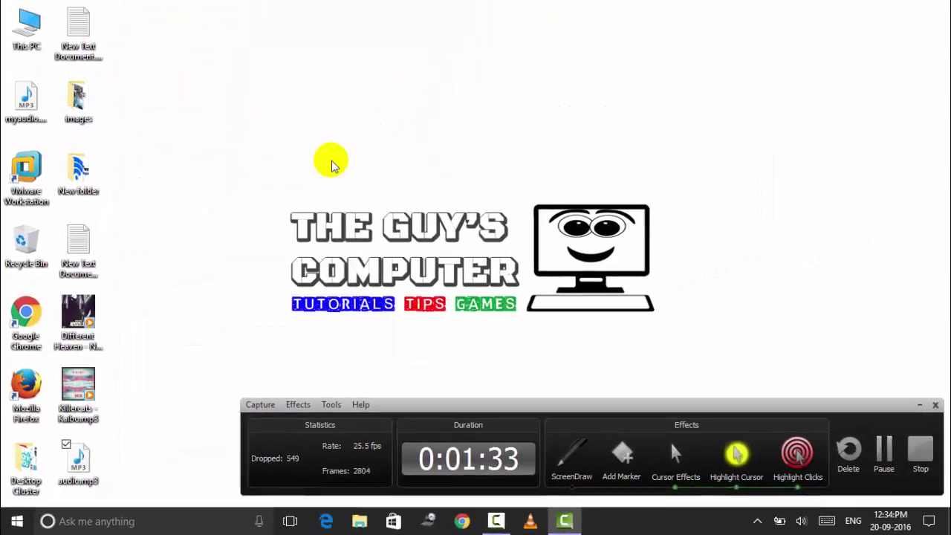
mouse_move(77, 464)
mouse_down()
mouse_move(123, 516)
mouse_move(570, 526)
mouse_move(278, 180)
mouse_move(198, 151)
mouse_up()
Add audio.mp3 to the clip bin, place it on Track 1, and play it back
drag(60, 136, 89, 378)
drag(107, 470, 107, 471)
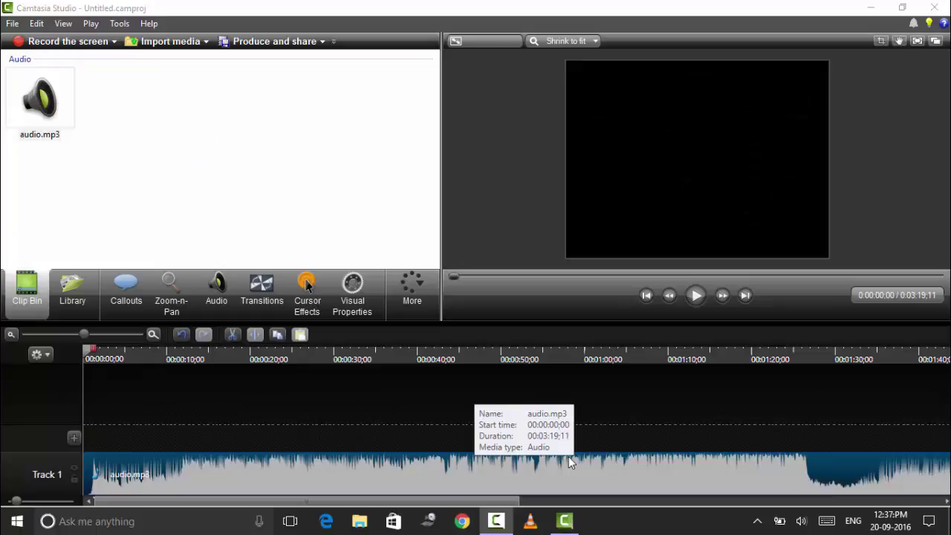
click(697, 295)
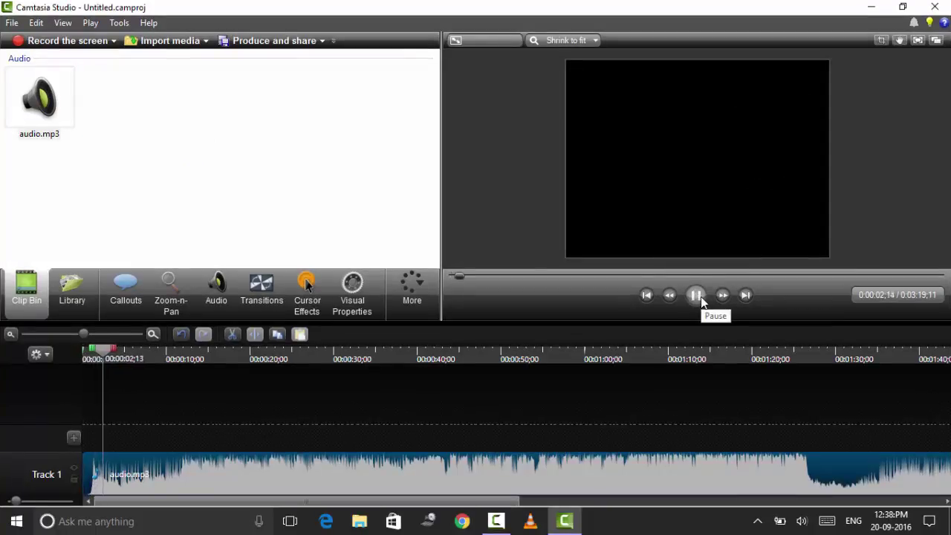